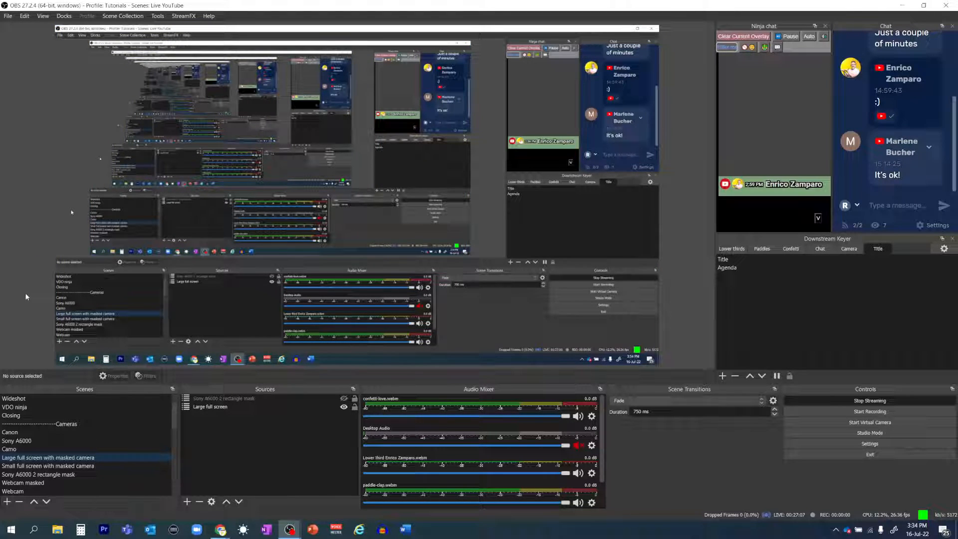
Step: Switch to the scene "Small full screen with masked camera"
{"action": "scroll", "coordinate": [433, 459], "scroll_direction": "down", "scroll_amount": 1}
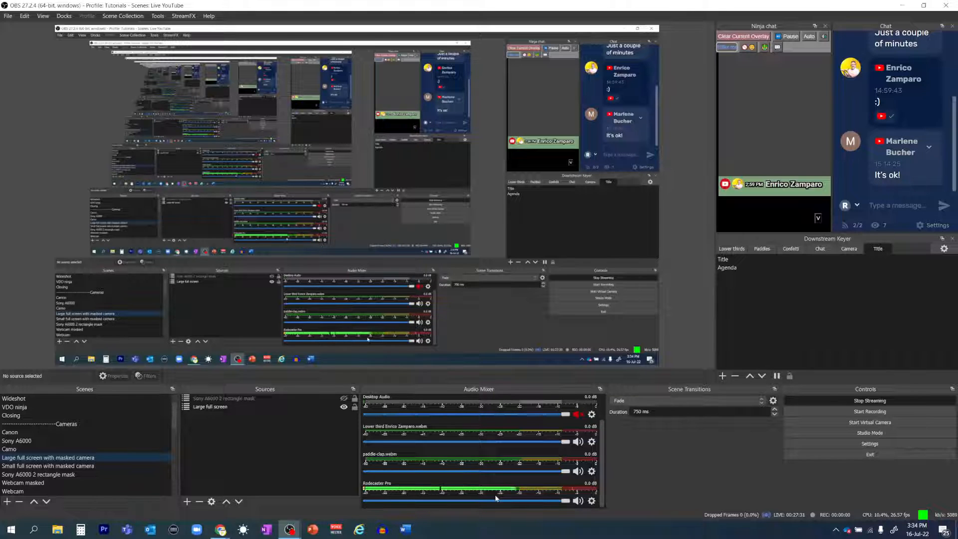
{"action": "left_click", "coordinate": [81, 466]}
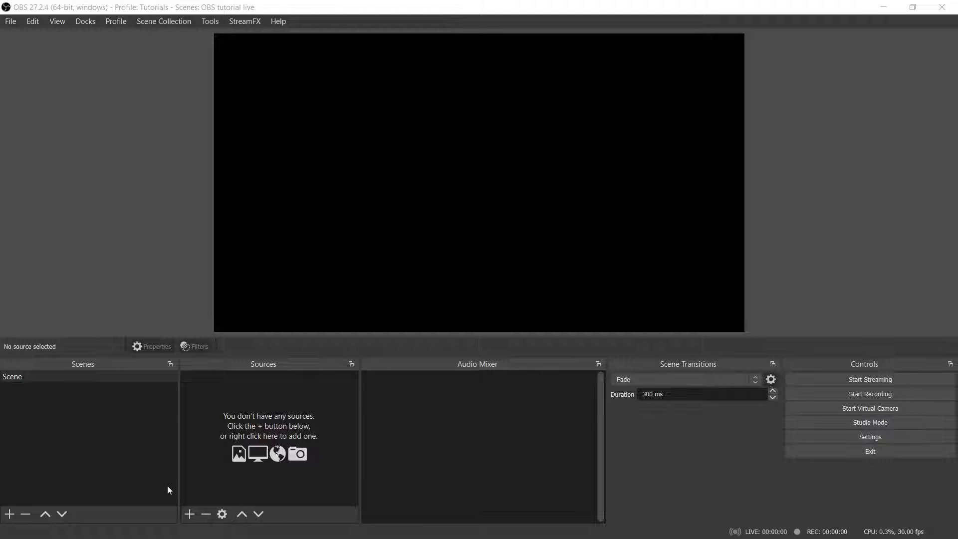
Step: Create a new scene named "Camera with text"
{"action": "left_click", "coordinate": [9, 514]}
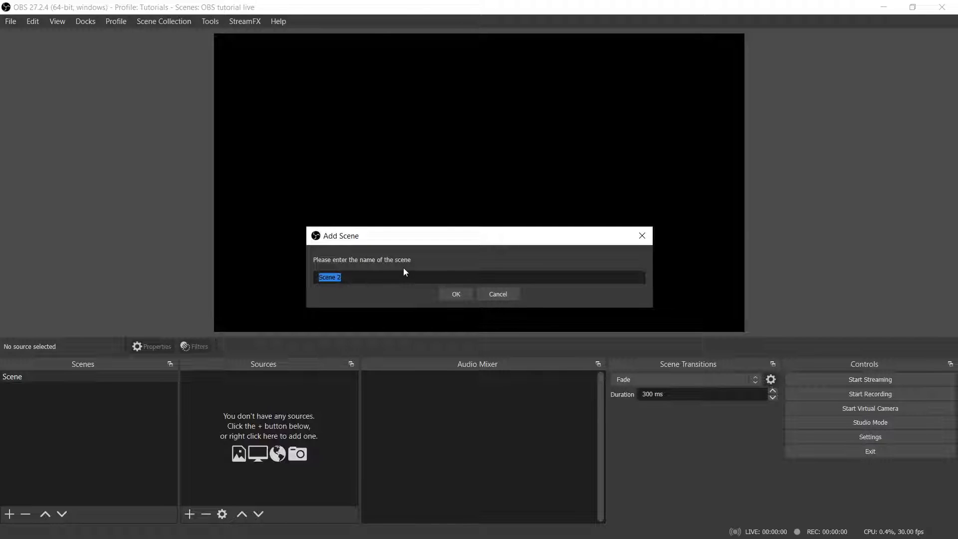
{"action": "type", "text": "Camera with text"}
{"action": "left_click", "coordinate": [458, 297]}
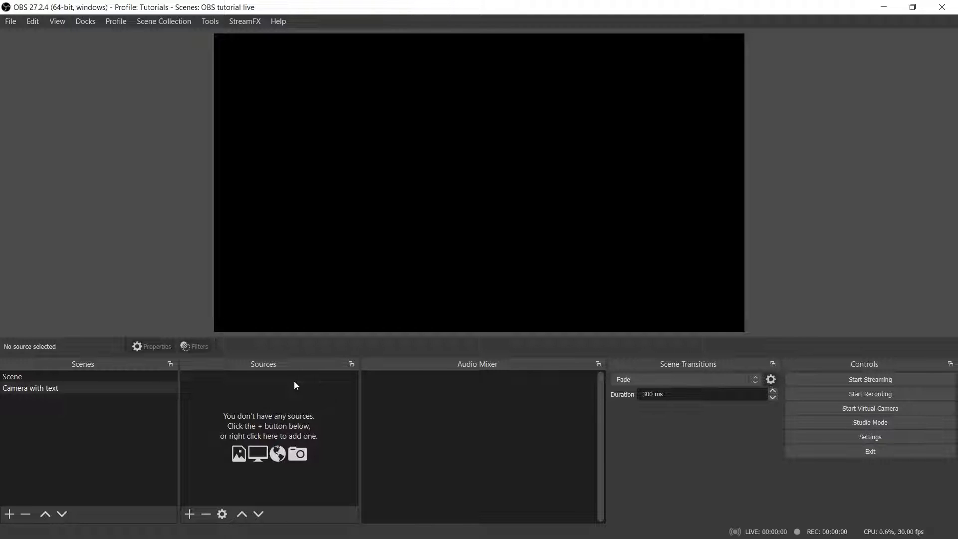
Step: Add a new Text (GDI+) source named "Lower thurd" to the Camera with text scene
{"action": "left_click", "coordinate": [190, 514]}
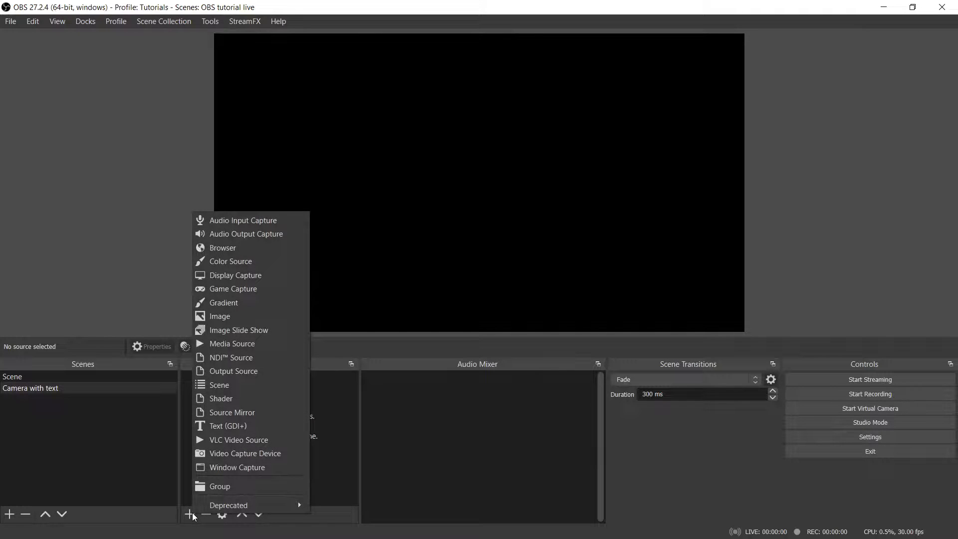
{"action": "left_click", "coordinate": [254, 427]}
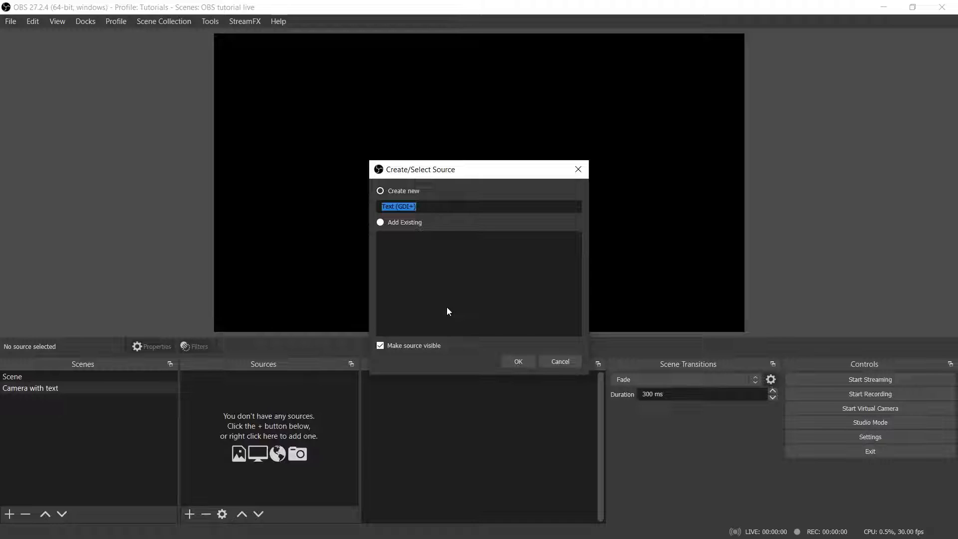
{"action": "type", "text": "Lower thurd"}
{"action": "left_click", "coordinate": [518, 360]}
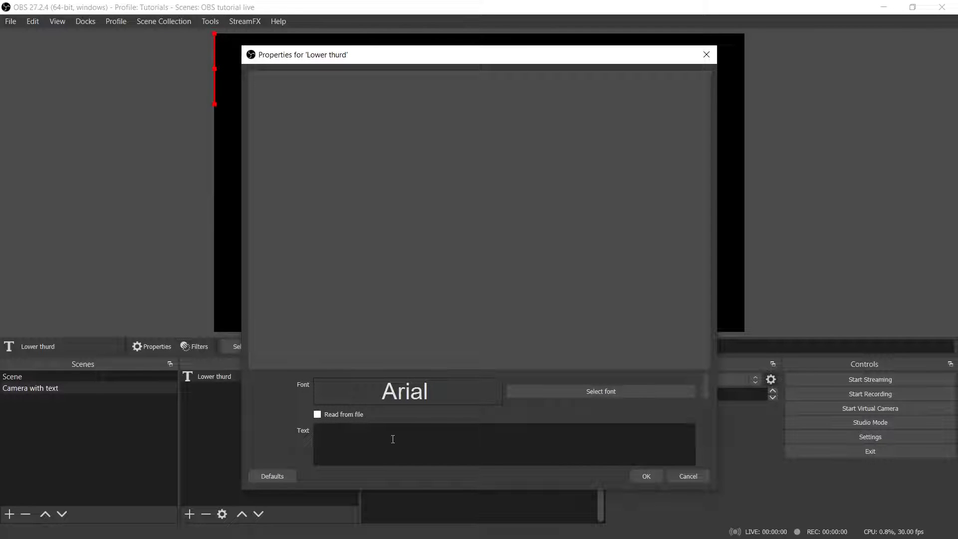
Step: Enter the presenter's full name as the text of the Lower thurd source
{"action": "left_click", "coordinate": [393, 439]}
{"action": "type", "text": "Enrico Za"}
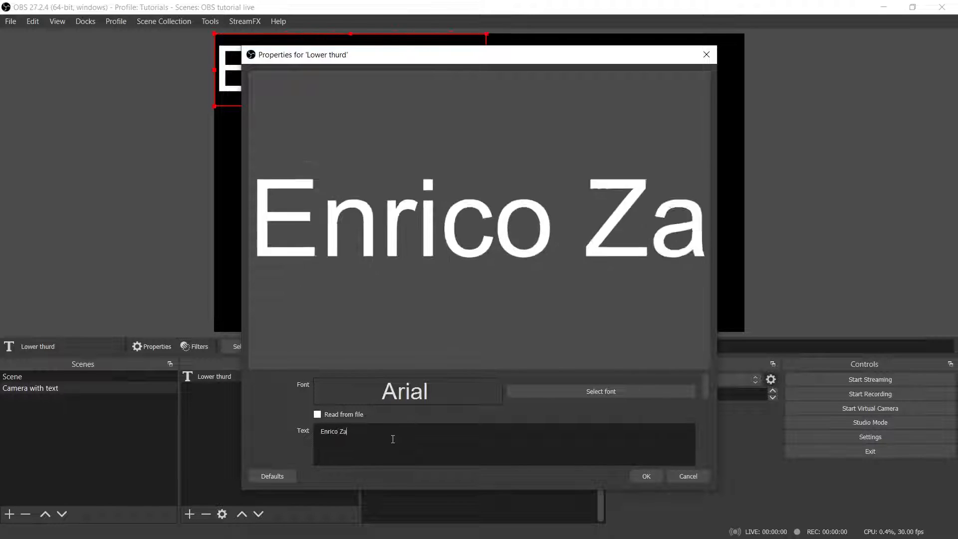
{"action": "type", "text": "mparo"}
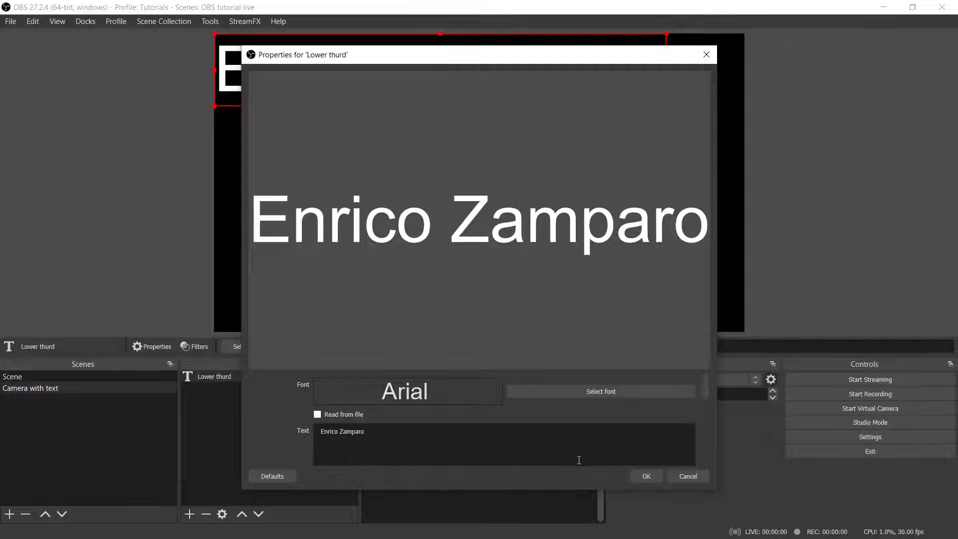
Step: Set the text color of the Lower thurd source to black (#000000)
{"action": "scroll", "coordinate": [574, 459], "scroll_direction": "down", "scroll_amount": 1}
{"action": "scroll", "coordinate": [557, 442], "scroll_direction": "down", "scroll_amount": 2}
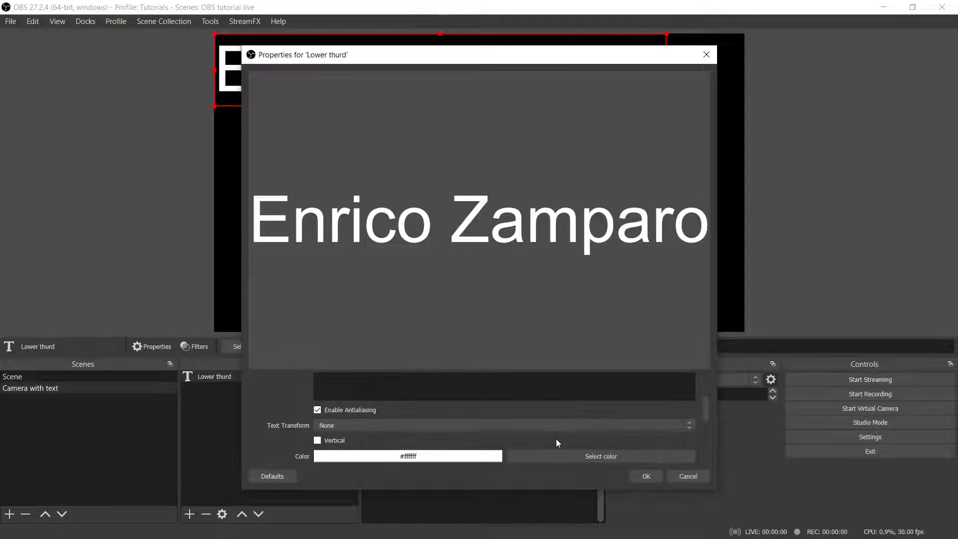
{"action": "left_click", "coordinate": [590, 421]}
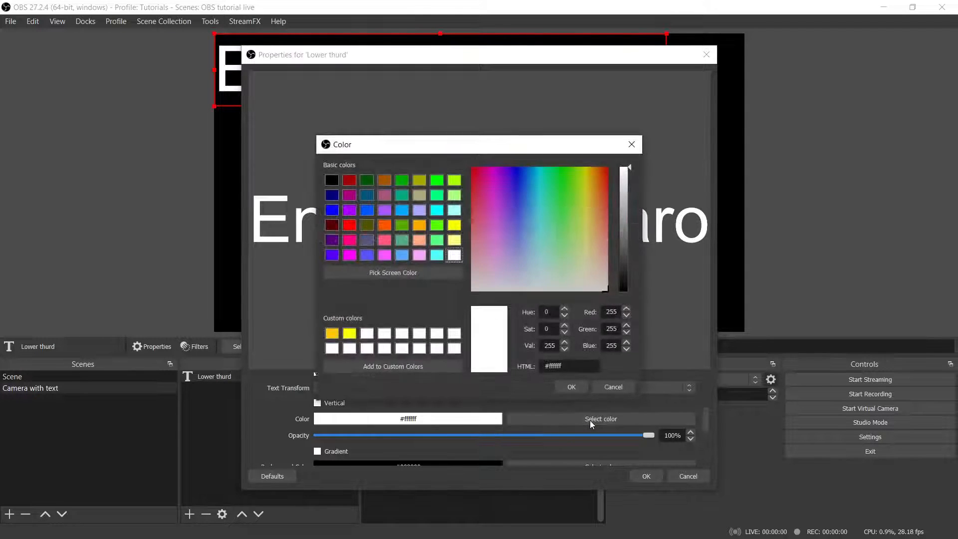
{"action": "left_click", "coordinate": [333, 181]}
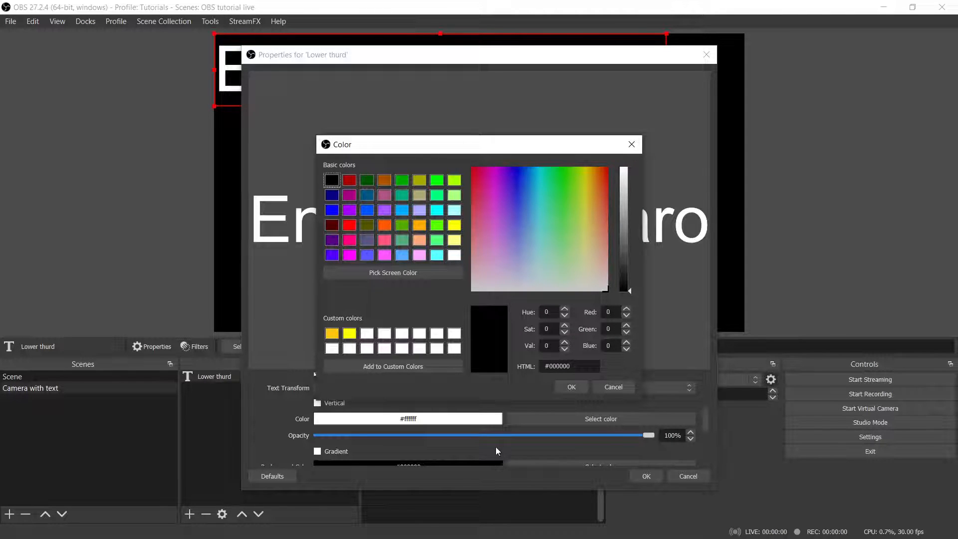
{"action": "left_click", "coordinate": [571, 387]}
Step: Give the text the custom yellow background color #ffc80e at 100% background opacity and accept the source properties
{"action": "scroll", "coordinate": [514, 434], "scroll_direction": "down", "scroll_amount": 2}
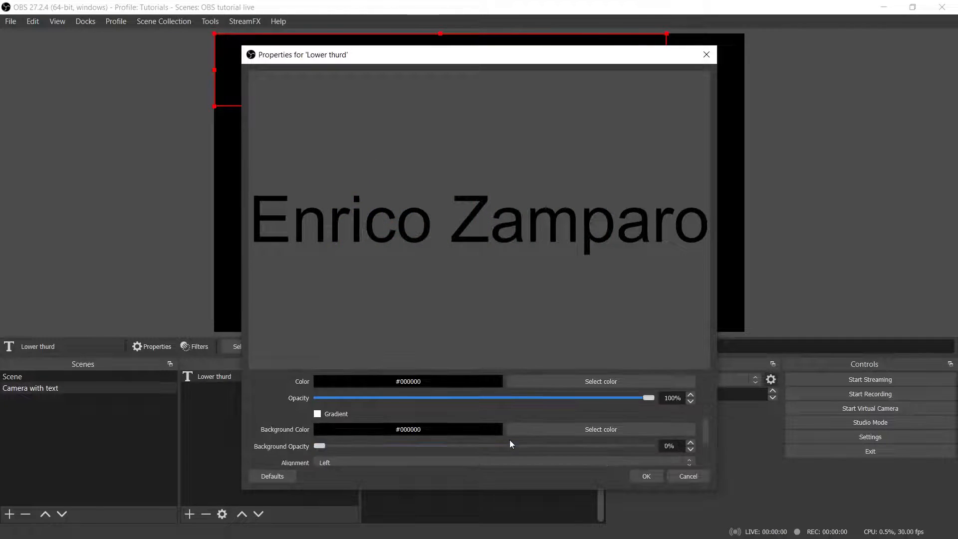
{"action": "left_click", "coordinate": [558, 431]}
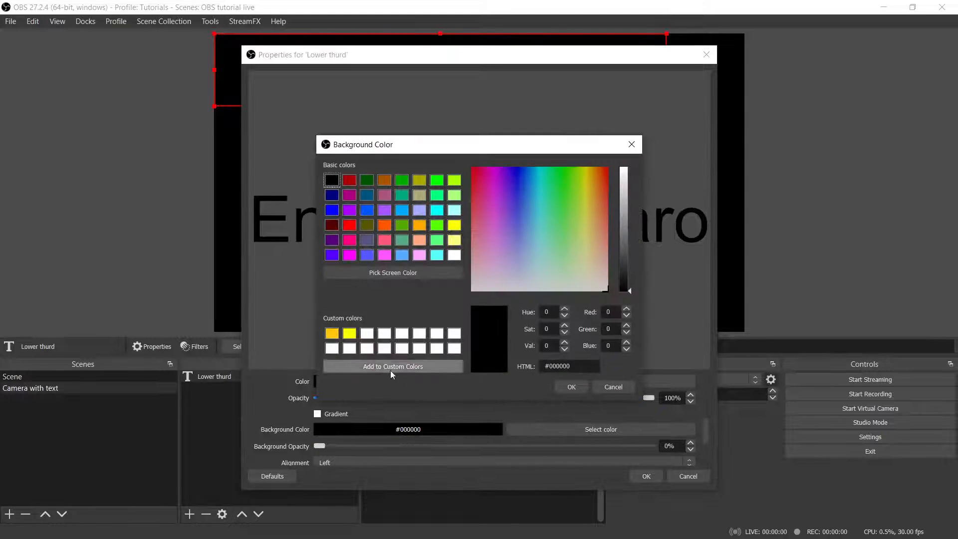
{"action": "left_click", "coordinate": [332, 334]}
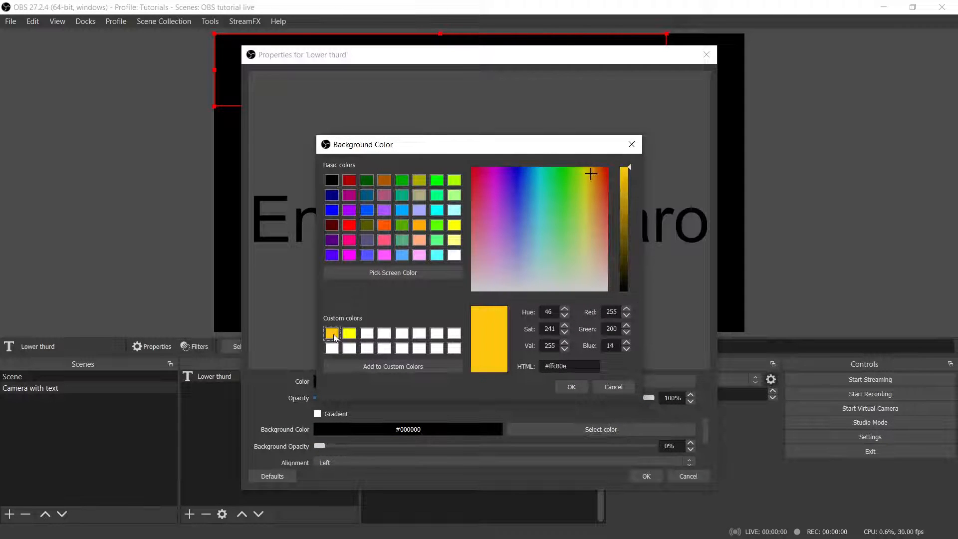
{"action": "left_click", "coordinate": [571, 387]}
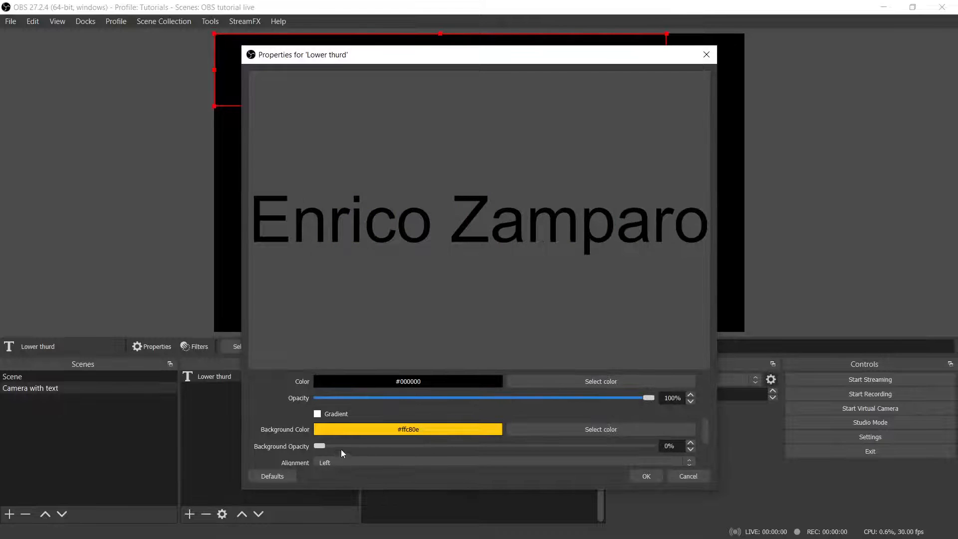
{"action": "left_click_drag", "start_coordinate": [318, 446], "coordinate": [666, 456]}
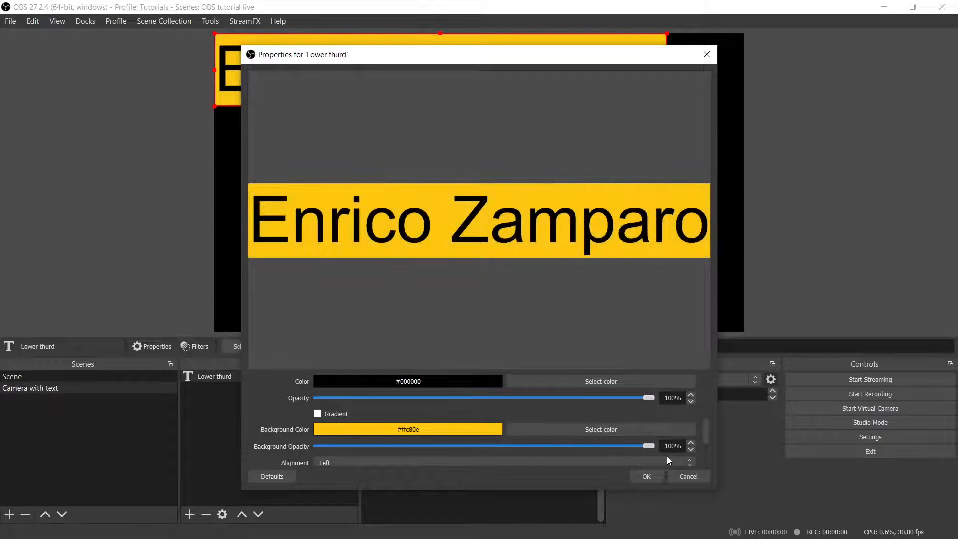
{"action": "left_click", "coordinate": [644, 479]}
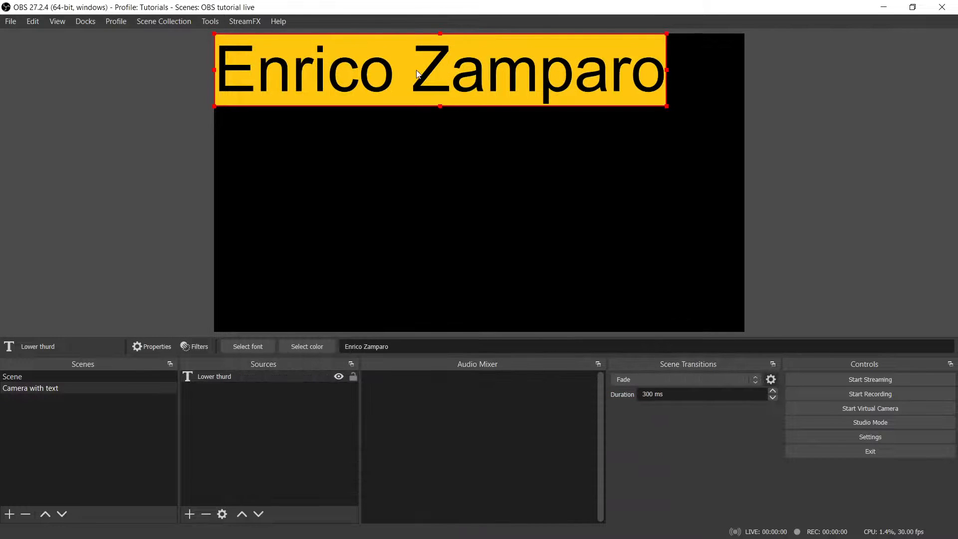
Step: Shrink the name text to less than half its width and place it against the canvas's left edge near the bottom
{"action": "left_click_drag", "start_coordinate": [418, 74], "coordinate": [416, 230]}
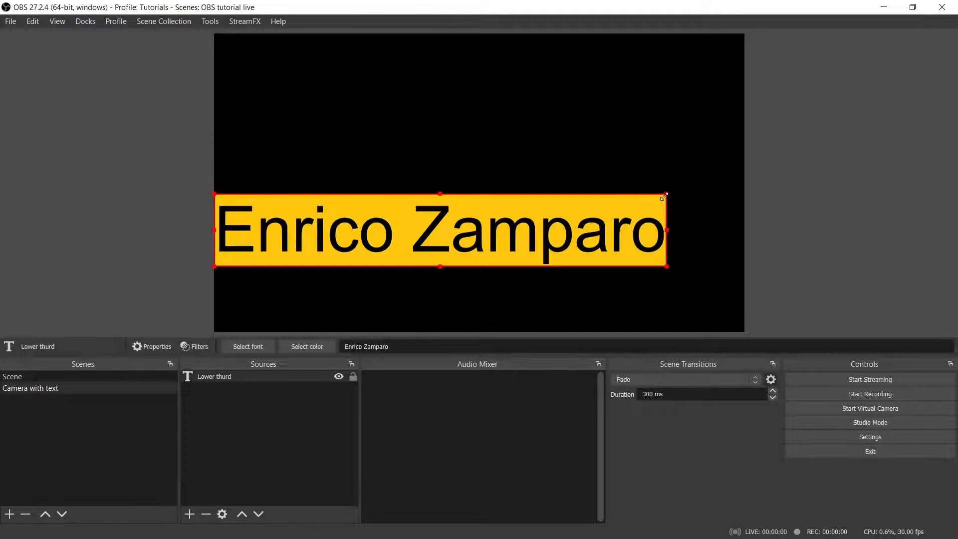
{"action": "left_click_drag", "start_coordinate": [665, 194], "coordinate": [416, 234]}
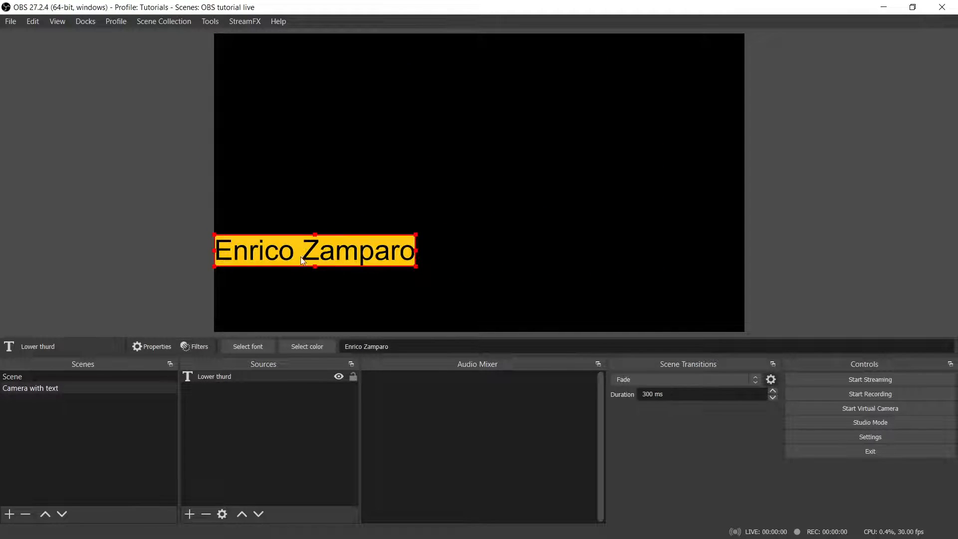
{"action": "left_click_drag", "start_coordinate": [302, 259], "coordinate": [294, 286]}
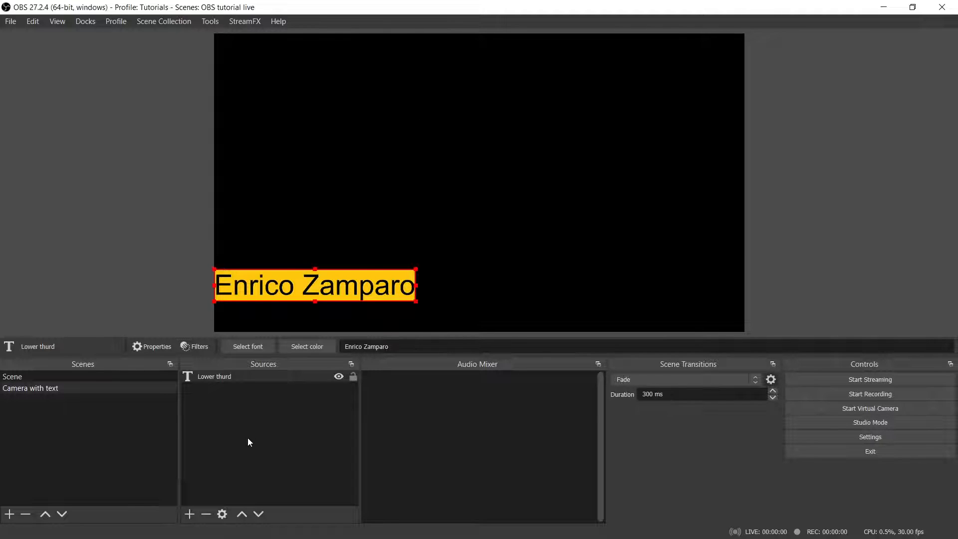
Step: Add a Scroll filter with its default name to the Lower thurd source and raise its horizontal speed above zero
{"action": "right_click", "coordinate": [249, 376]}
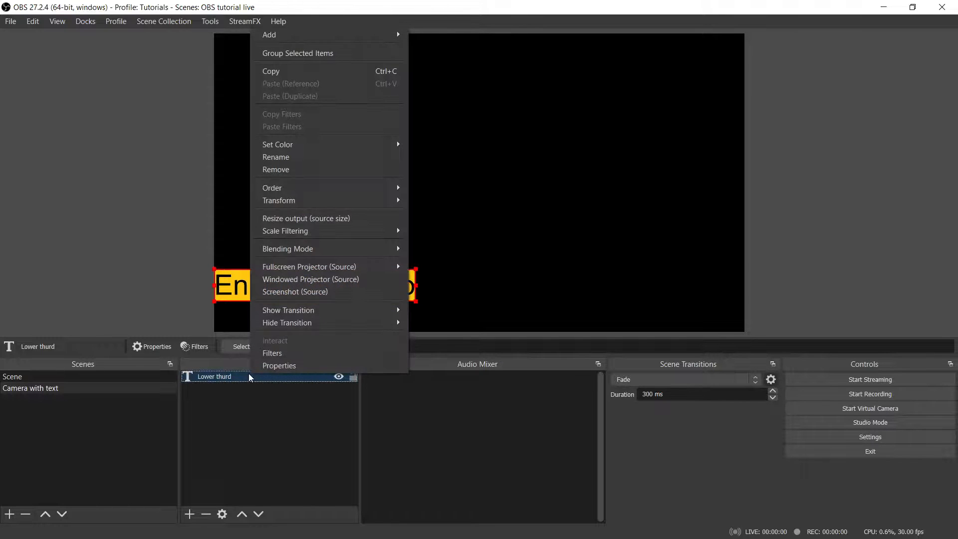
{"action": "left_click", "coordinate": [283, 354]}
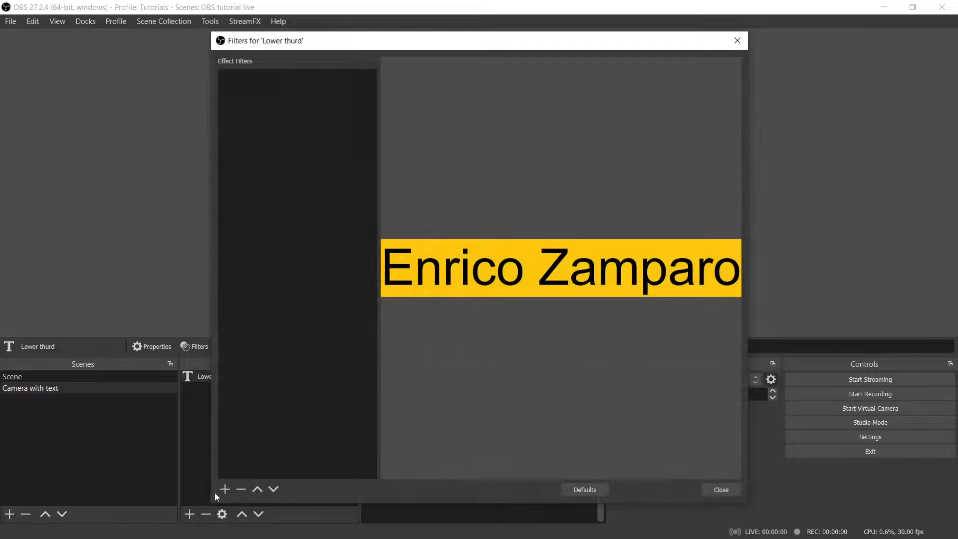
{"action": "left_click", "coordinate": [225, 489]}
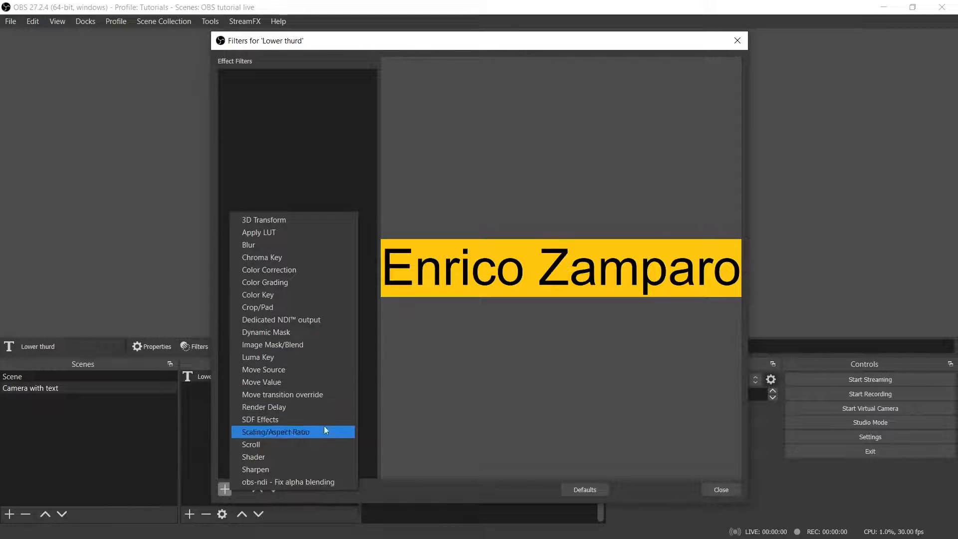
{"action": "left_click", "coordinate": [318, 444]}
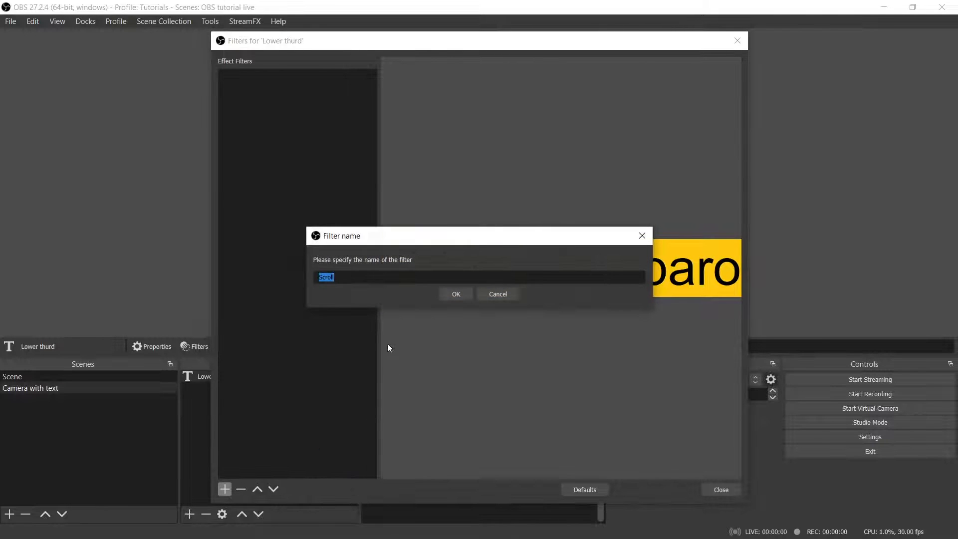
{"action": "left_click", "coordinate": [456, 295]}
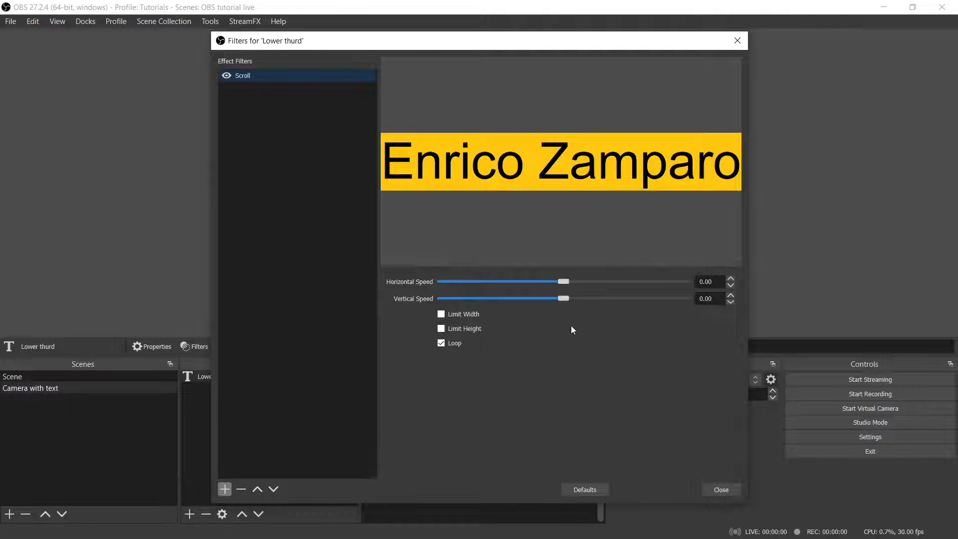
{"action": "left_click_drag", "start_coordinate": [562, 281], "coordinate": [626, 281]}
{"action": "left_click", "coordinate": [726, 492]}
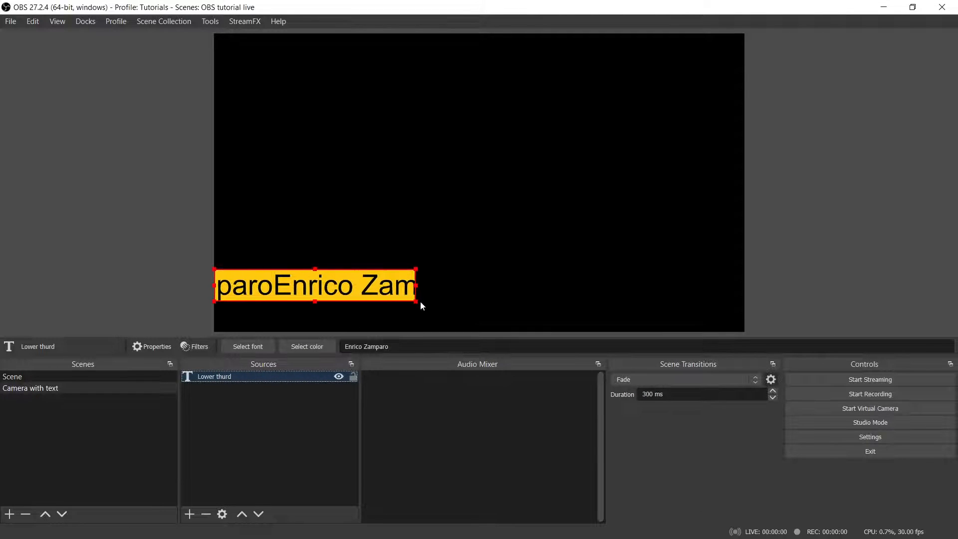
Step: Enlarge the scrolling name banner to about half the canvas width and add a run of trailing spaces after its text
{"action": "left_click_drag", "start_coordinate": [415, 302], "coordinate": [490, 313]}
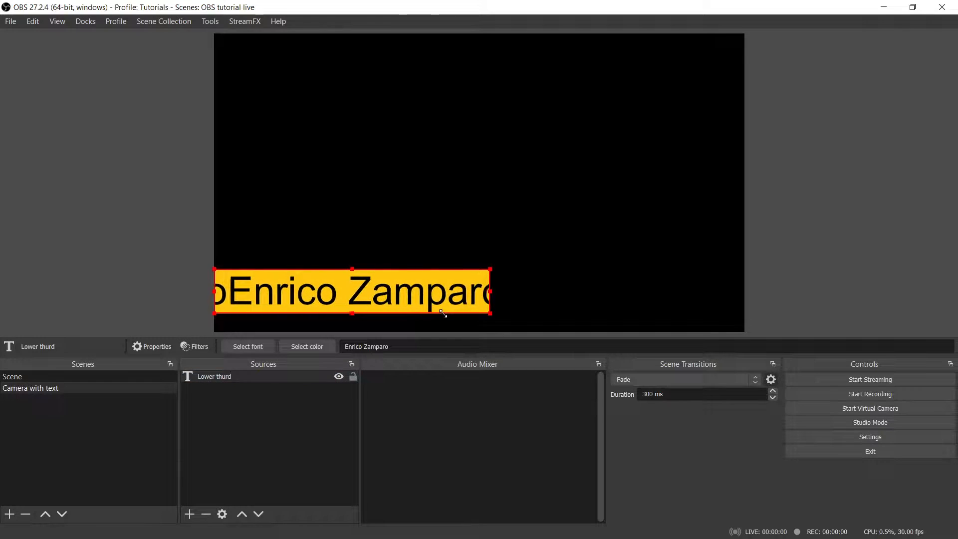
{"action": "right_click", "coordinate": [212, 377]}
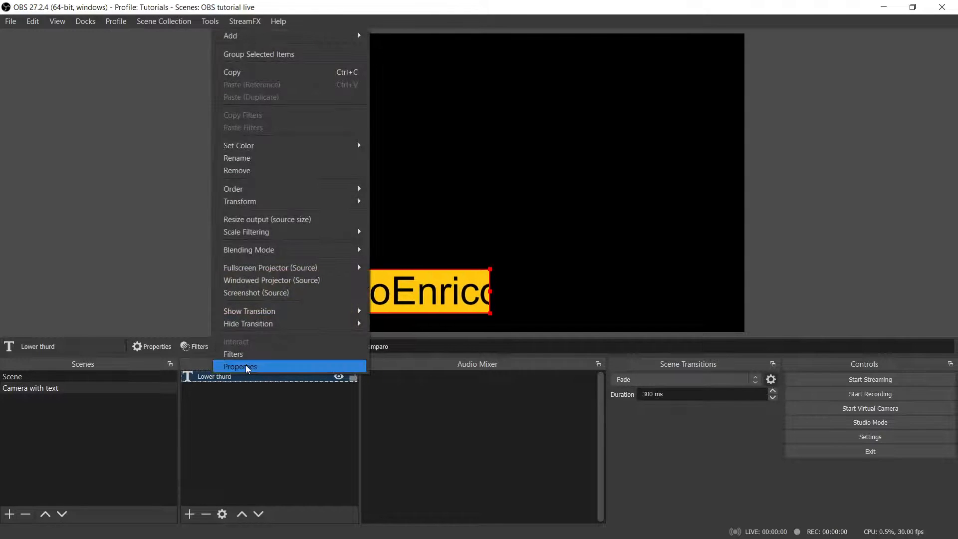
{"action": "left_click", "coordinate": [247, 367]}
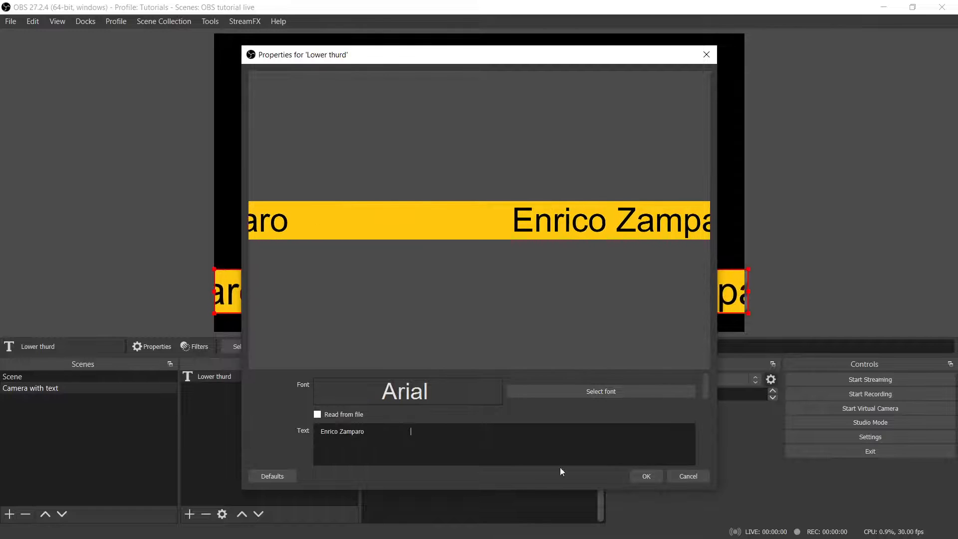
{"action": "left_click", "coordinate": [647, 475]}
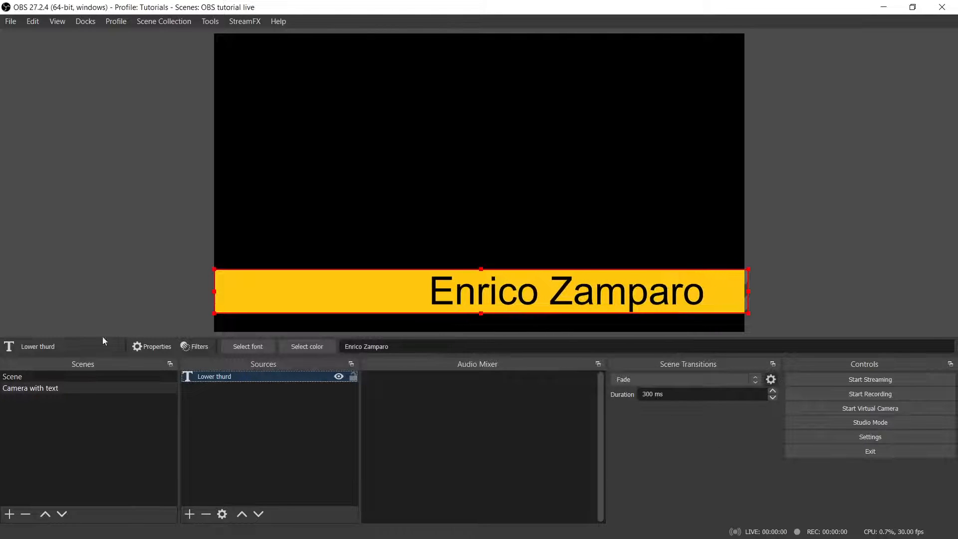
Step: Deselect the Lower thurd source and start the virtual camera
{"action": "left_click", "coordinate": [46, 228]}
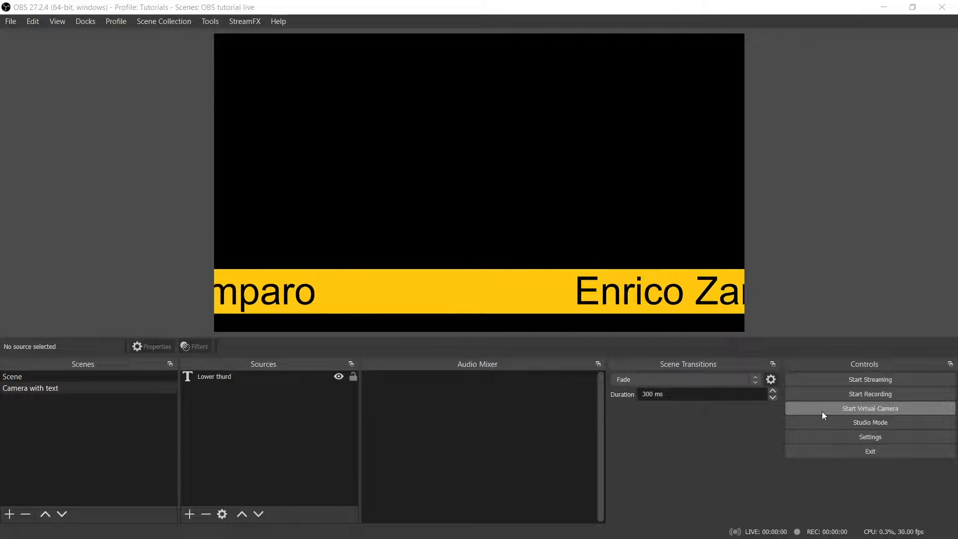
{"action": "left_click", "coordinate": [867, 408]}
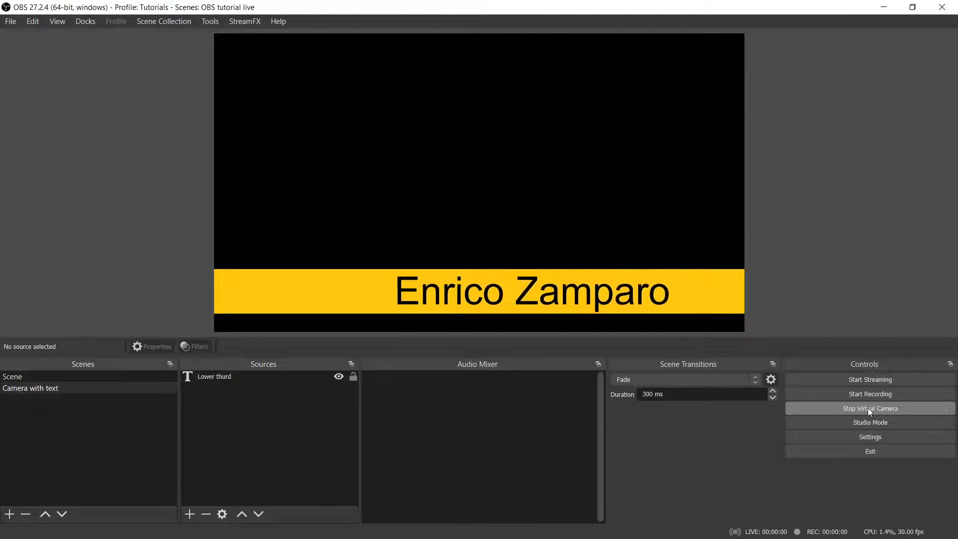